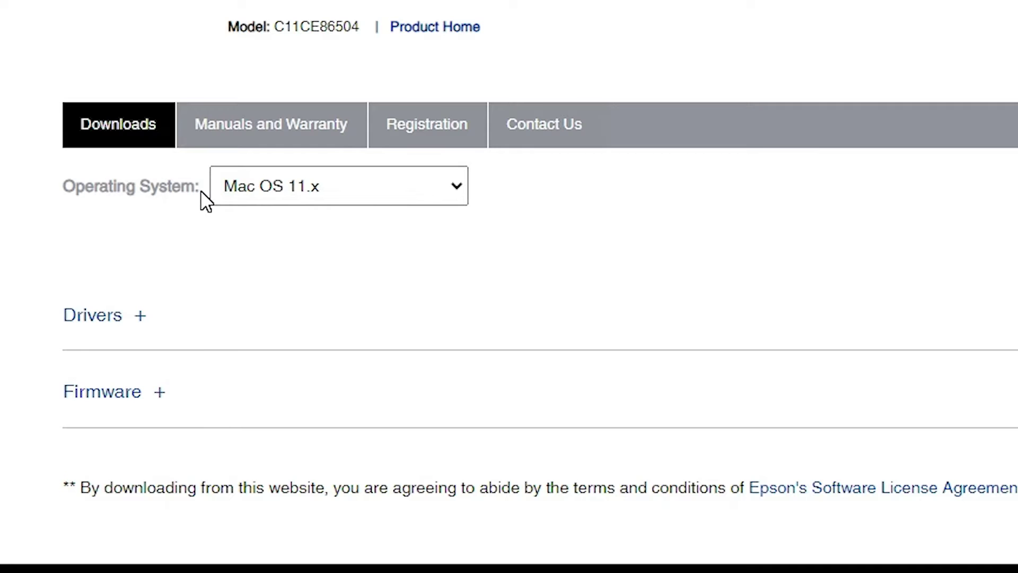
# Set the operating system for the Epson L805 downloads to Windows 10 64-bit and load the matching files.
pyautogui.click(386, 194)
pyautogui.moveTo(455, 374); pyautogui.dragTo(469, 276)
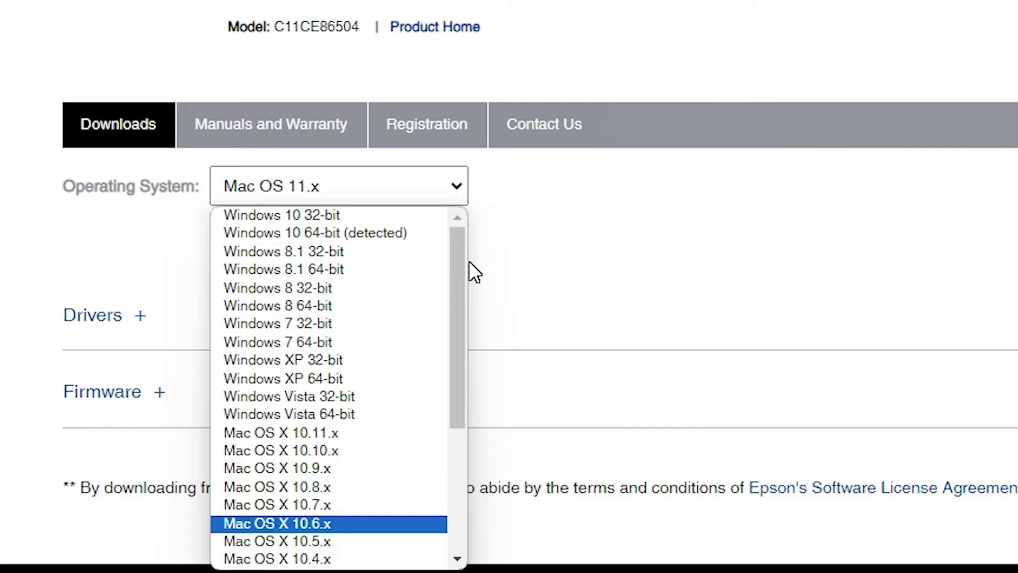
pyautogui.click(397, 235)
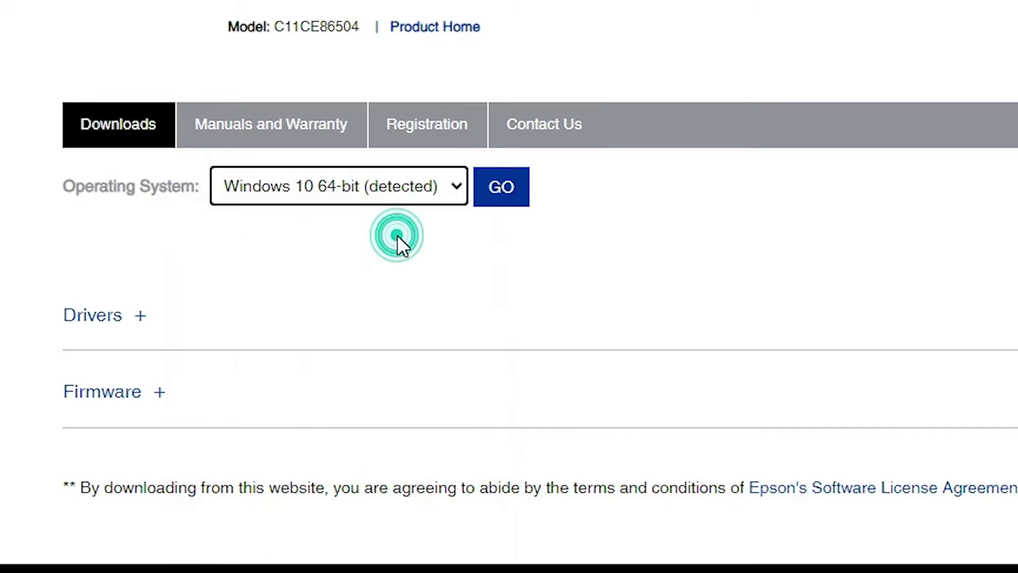
pyautogui.click(519, 188)
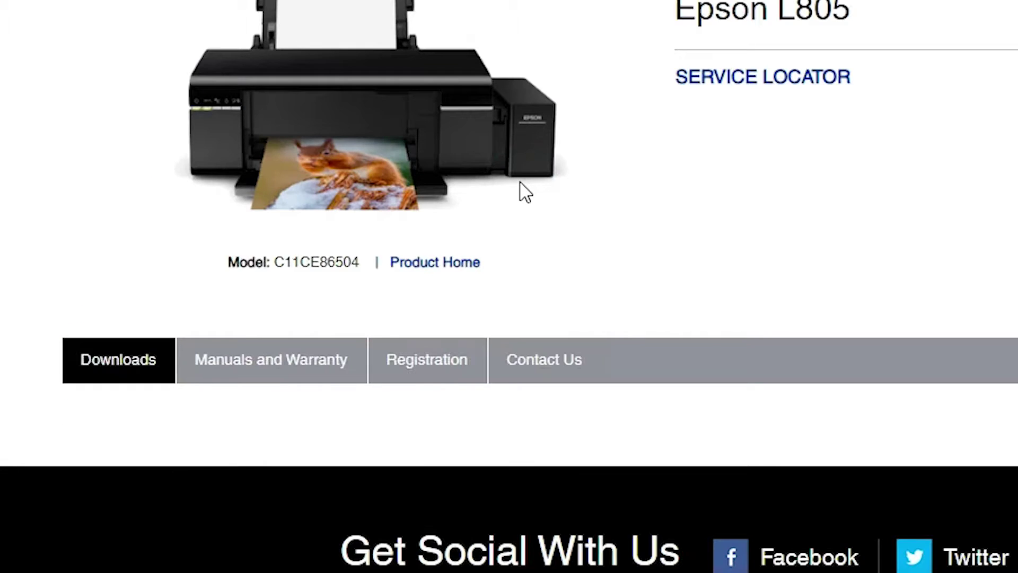
# Download the Printer Driver for Win 64-bit and accept the software license agreement.
pyautogui.scroll(-2, 284, 401)
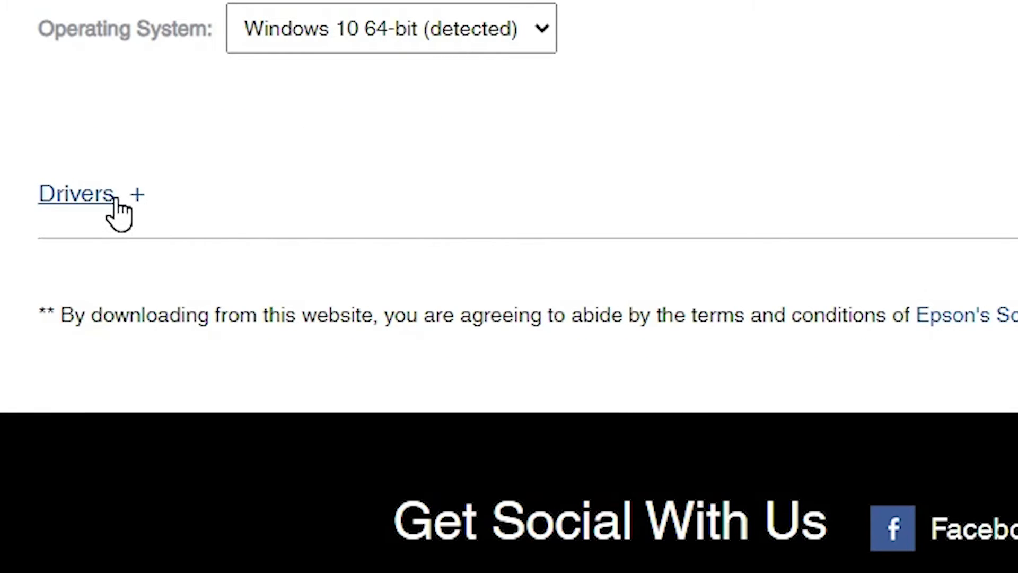
pyautogui.click(138, 195)
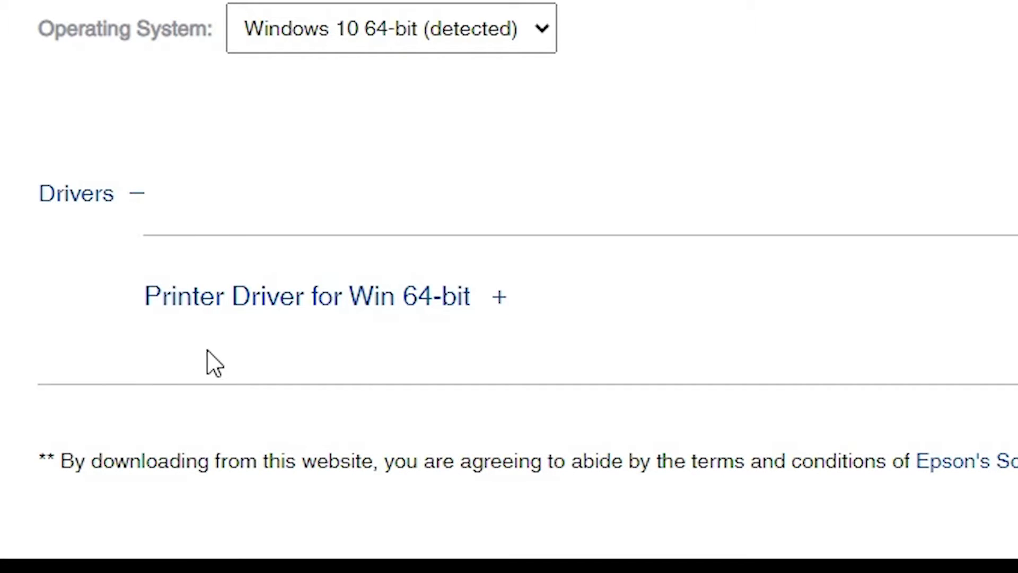
pyautogui.click(927, 387)
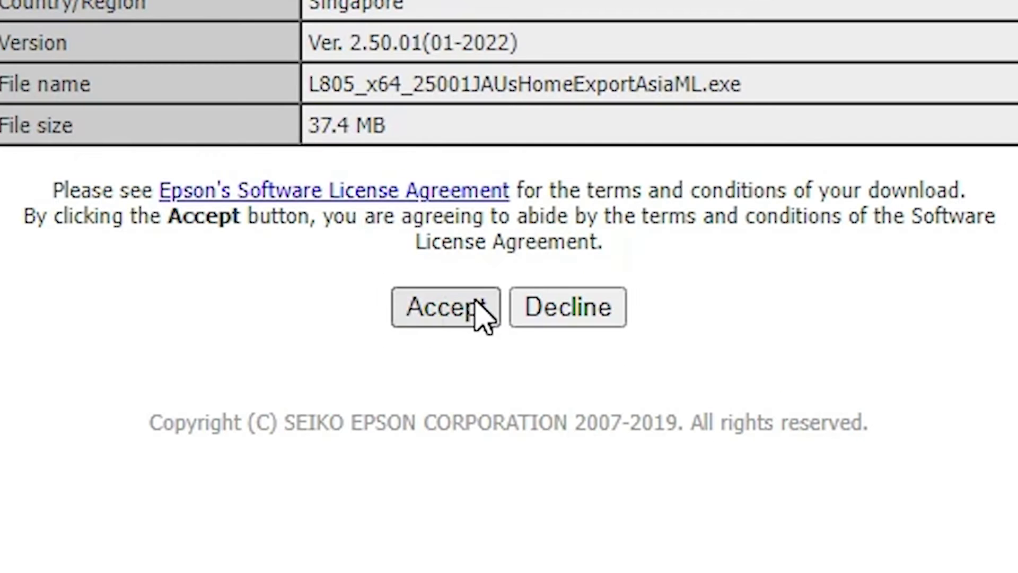
pyautogui.click(496, 291)
# Show the downloaded L805 driver file in its folder, move it to the desktop and close the Downloads window.
pyautogui.click(971, 30)
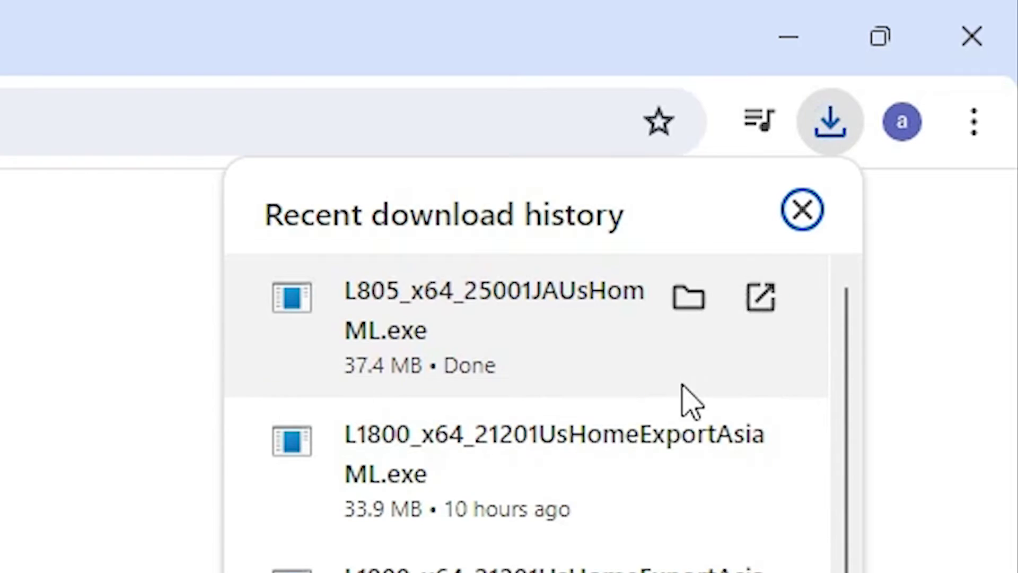
pyautogui.click(694, 302)
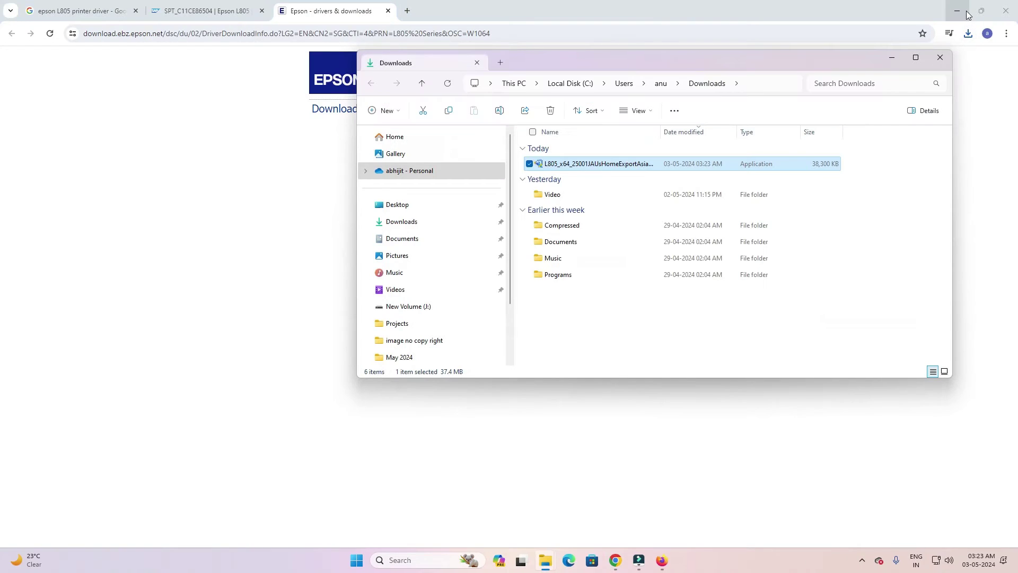
pyautogui.click(957, 10)
pyautogui.moveTo(731, 59); pyautogui.dragTo(612, 73)
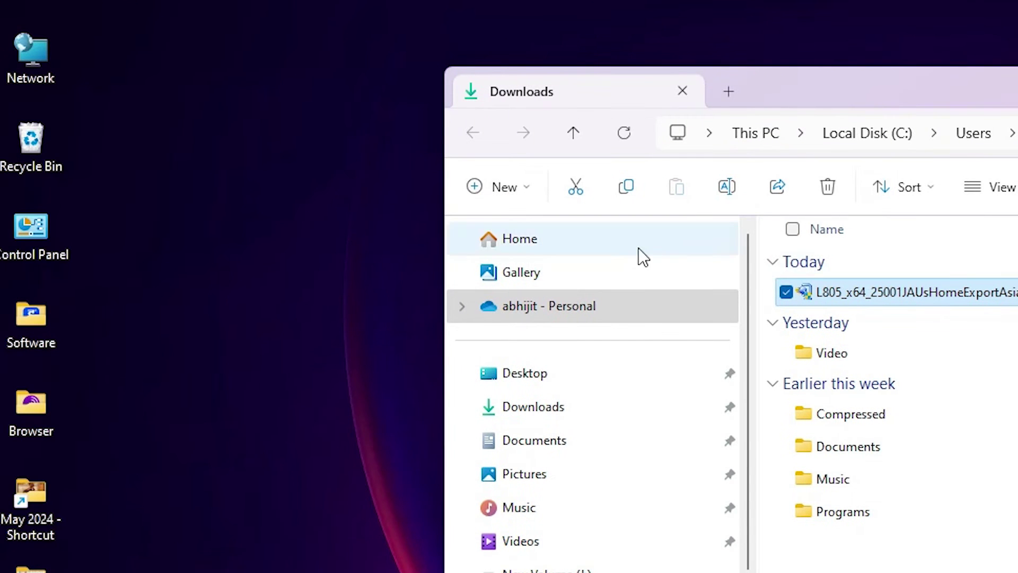
pyautogui.moveTo(882, 303); pyautogui.dragTo(182, 223)
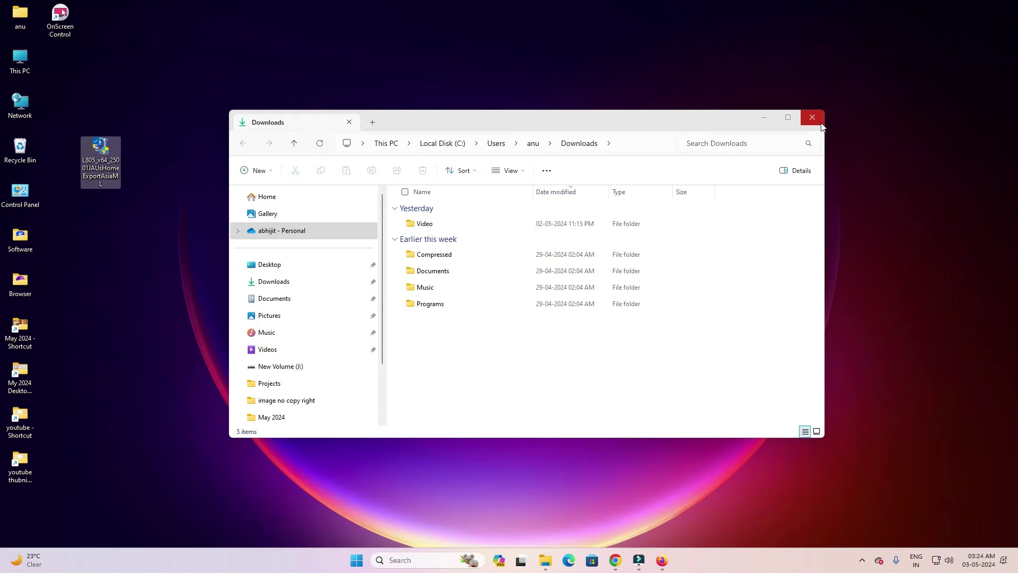
pyautogui.click(819, 120)
pyautogui.moveTo(234, 289); pyautogui.dragTo(141, 286)
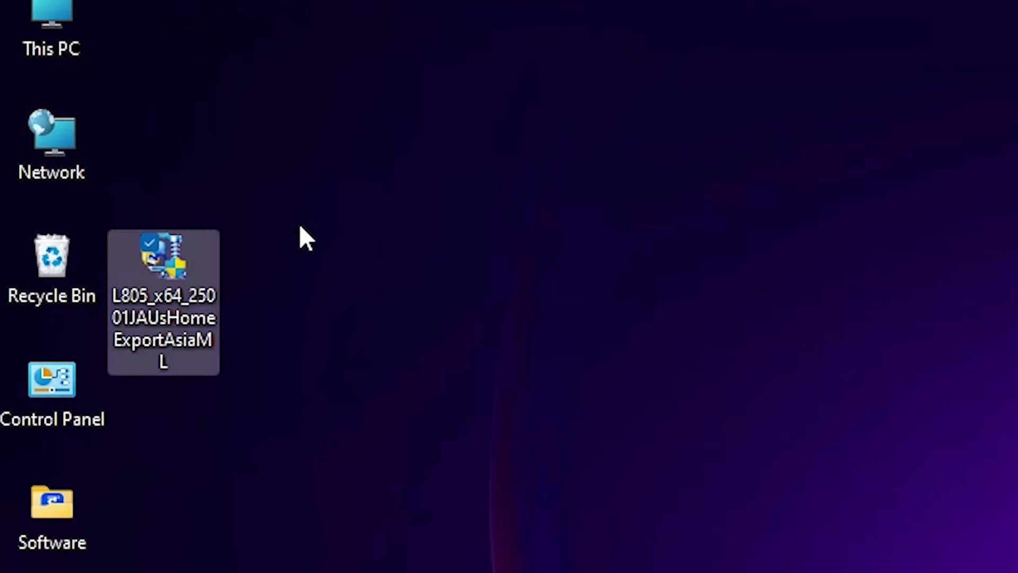
# Extract the L805 driver file with WinRAR into its own folder on the desktop.
pyautogui.moveTo(212, 292)
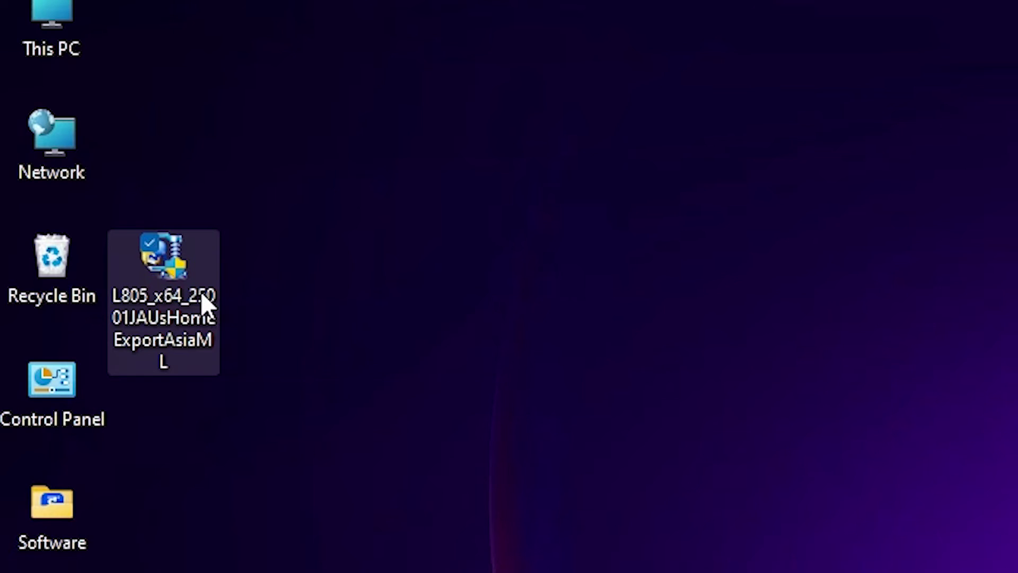
pyautogui.rightClick(202, 291)
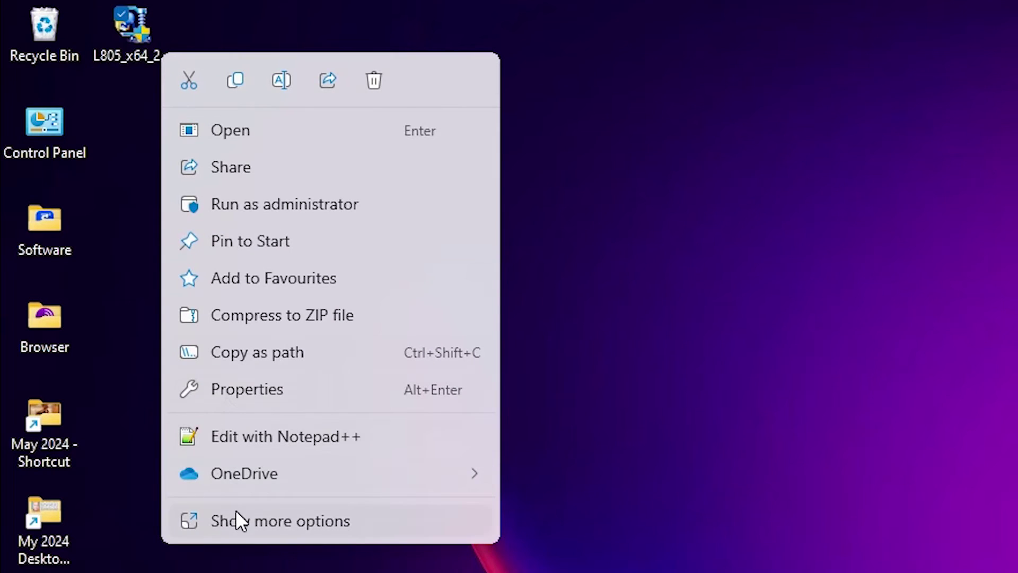
pyautogui.click(236, 511)
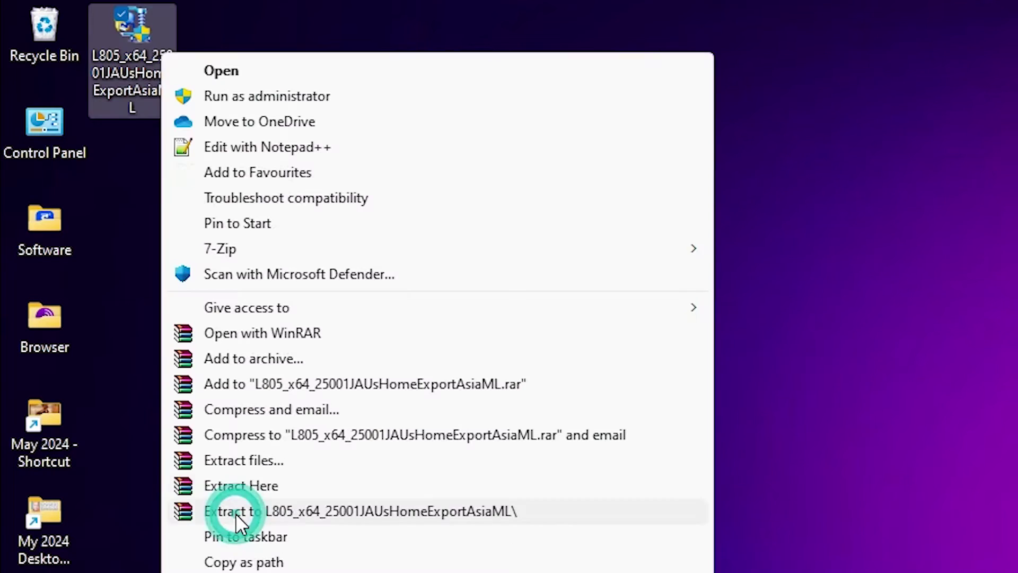
pyautogui.click(252, 460)
pyautogui.click(596, 525)
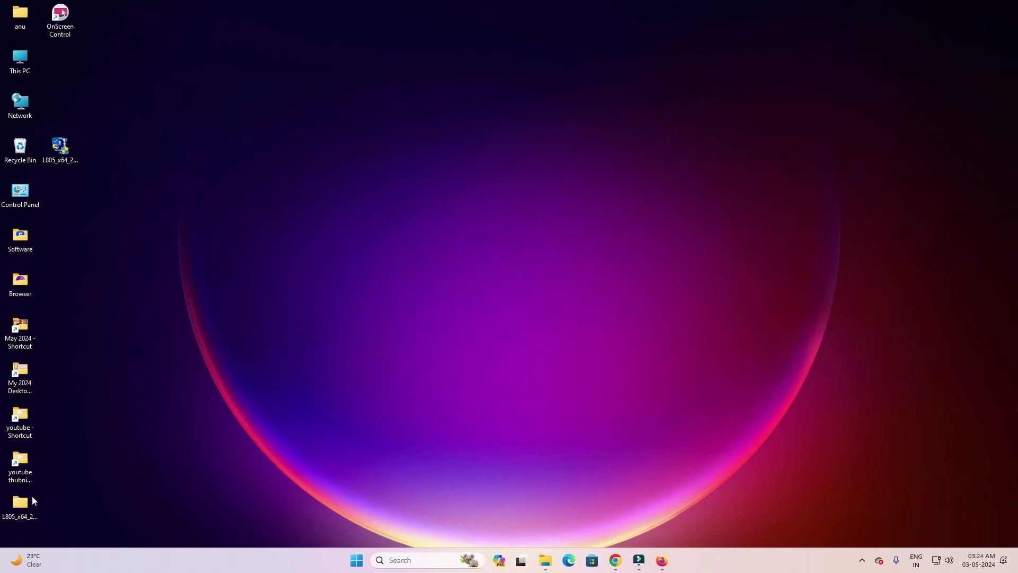
# Place the extracted L805 folder below the driver file on the desktop and check its WINX64 subfolder's contents.
pyautogui.moveTo(32, 495); pyautogui.dragTo(68, 199)
pyautogui.doubleClick(171, 241)
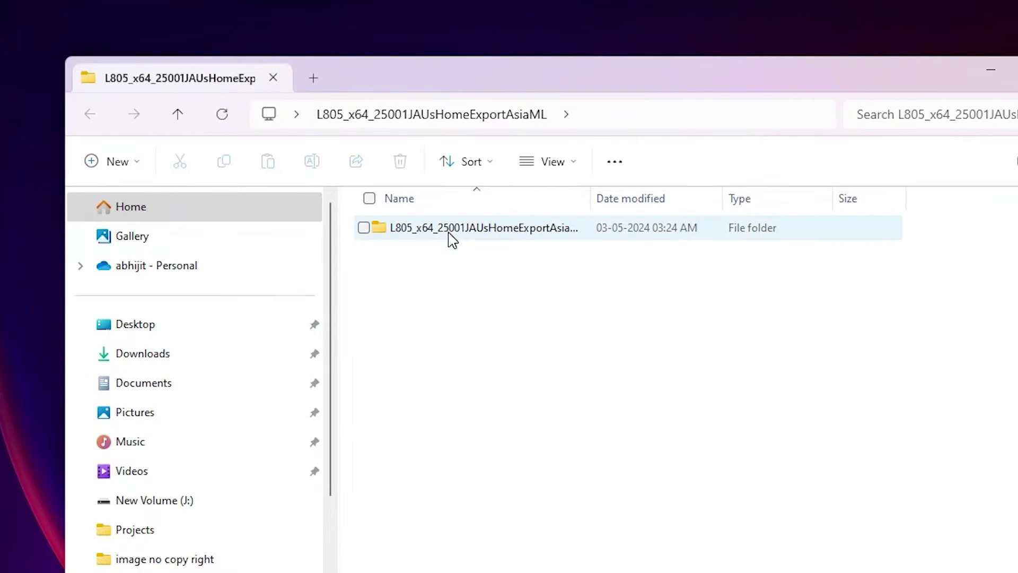
pyautogui.doubleClick(451, 236)
pyautogui.doubleClick(450, 236)
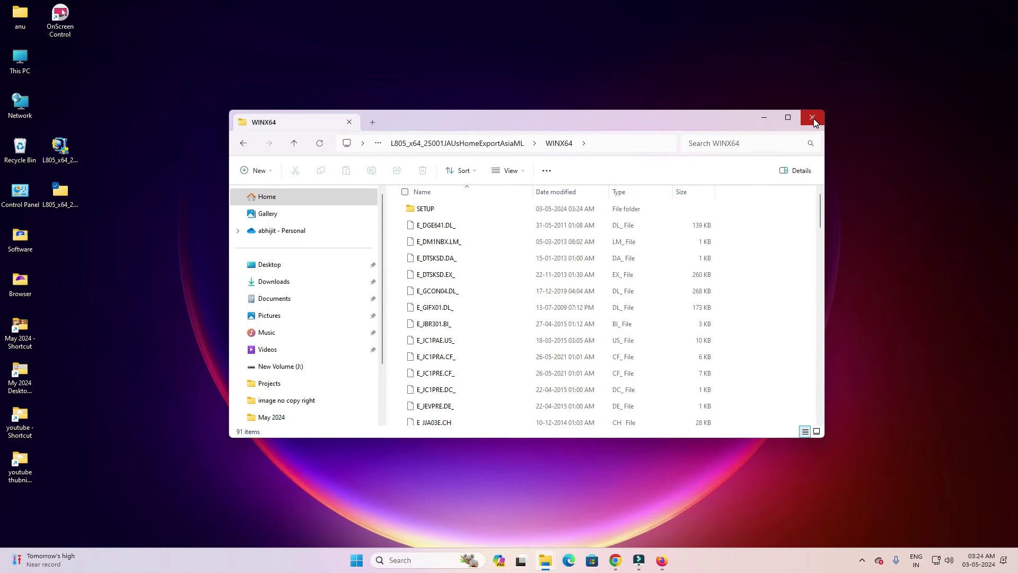
pyautogui.click(814, 119)
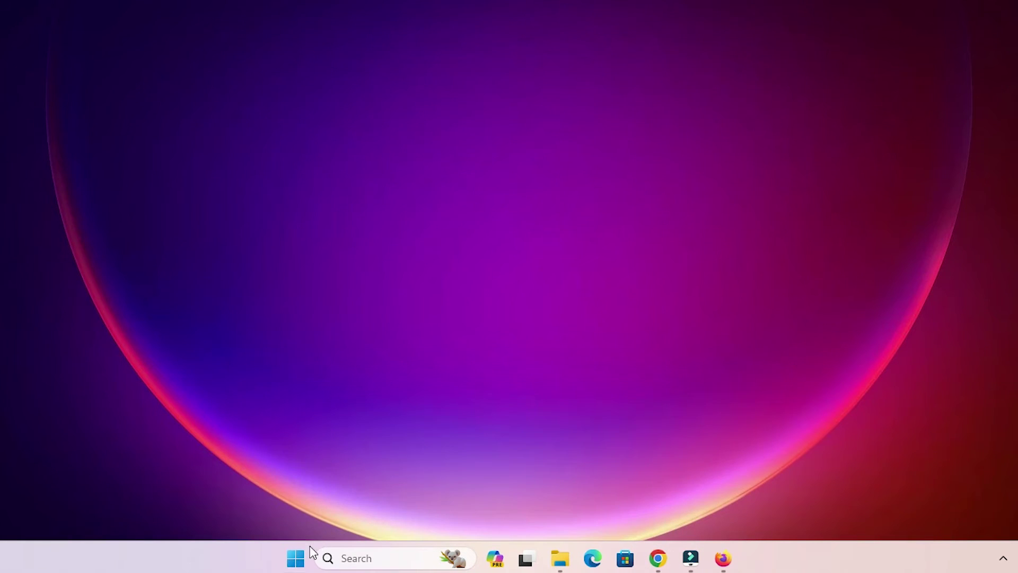
# Open the Printers & scanners settings and start adding an unlisted printer manually.
pyautogui.click(358, 560)
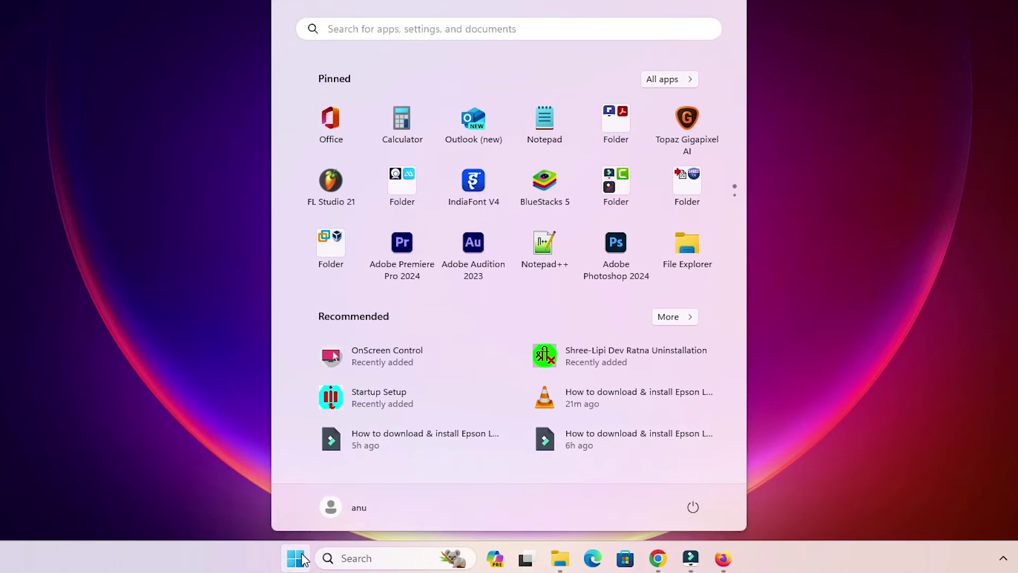
pyautogui.write('pr')
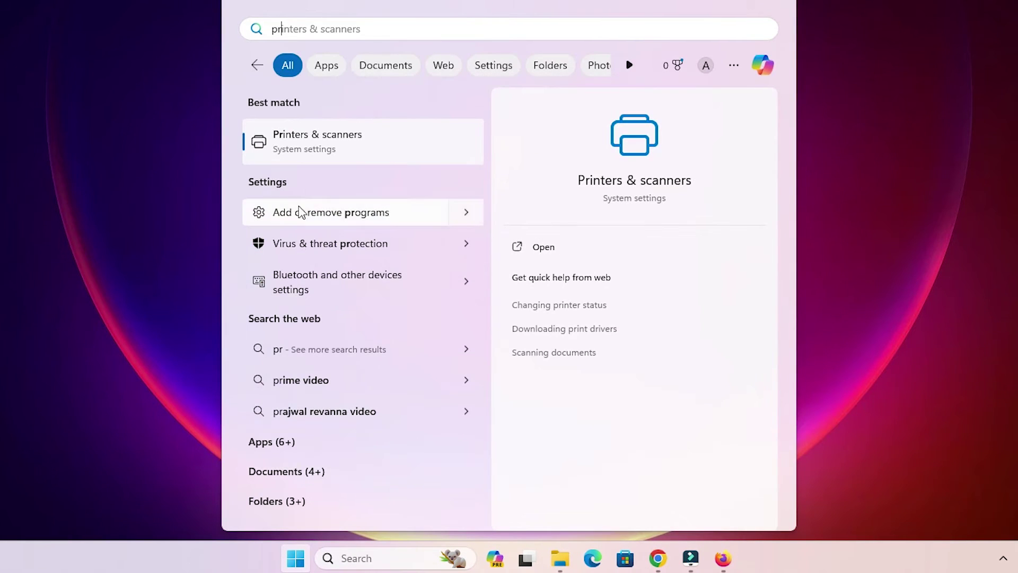
pyautogui.click(325, 151)
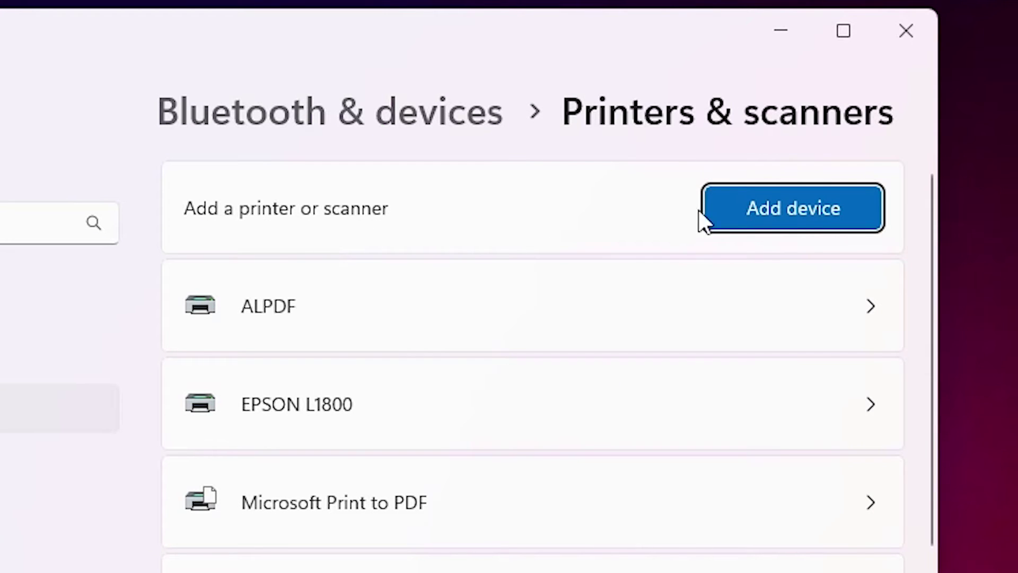
pyautogui.click(804, 213)
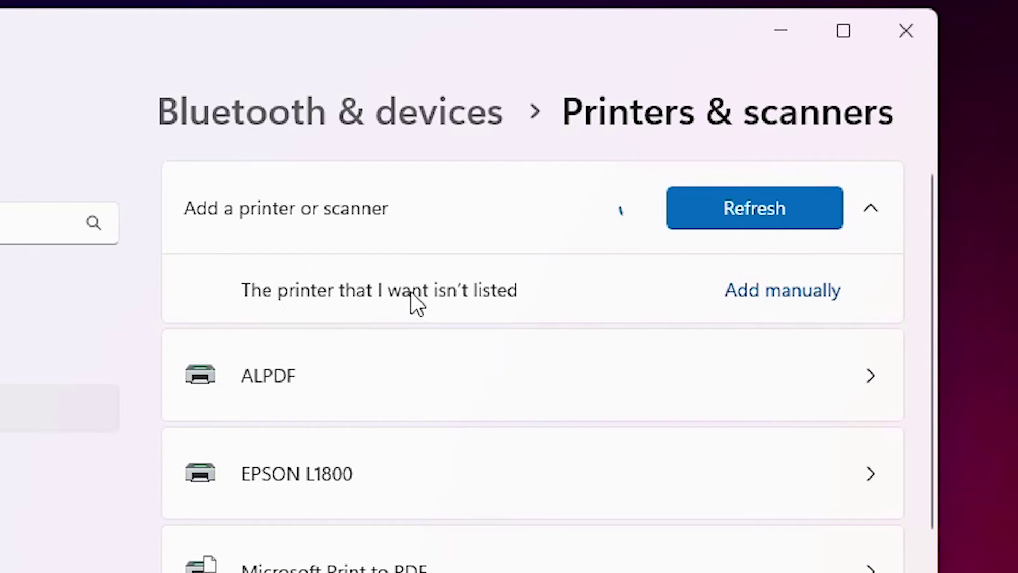
pyautogui.click(778, 295)
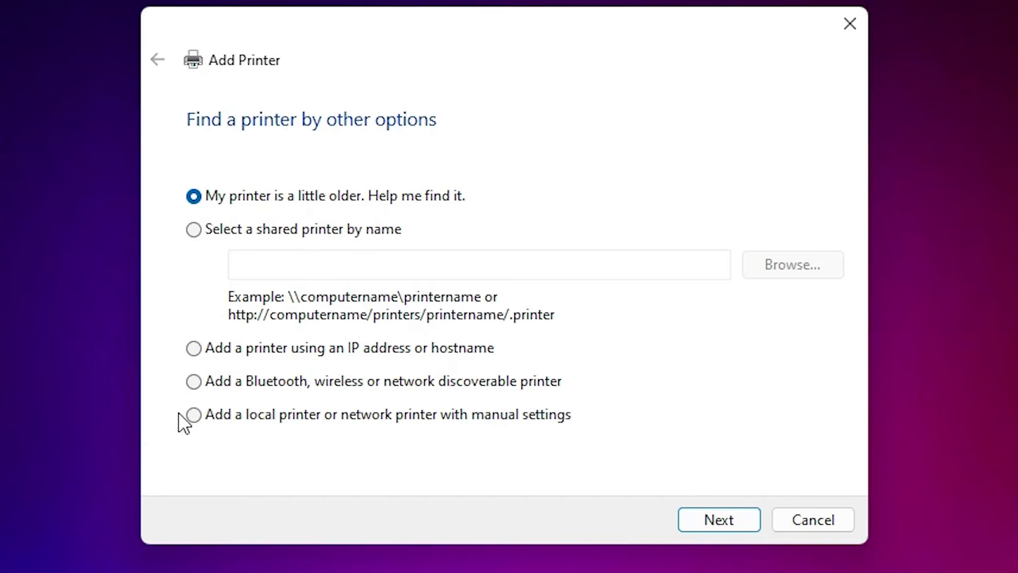
# Choose to add a local printer with manual settings on the existing port USB001 (Local Port).
pyautogui.click(194, 417)
pyautogui.click(685, 528)
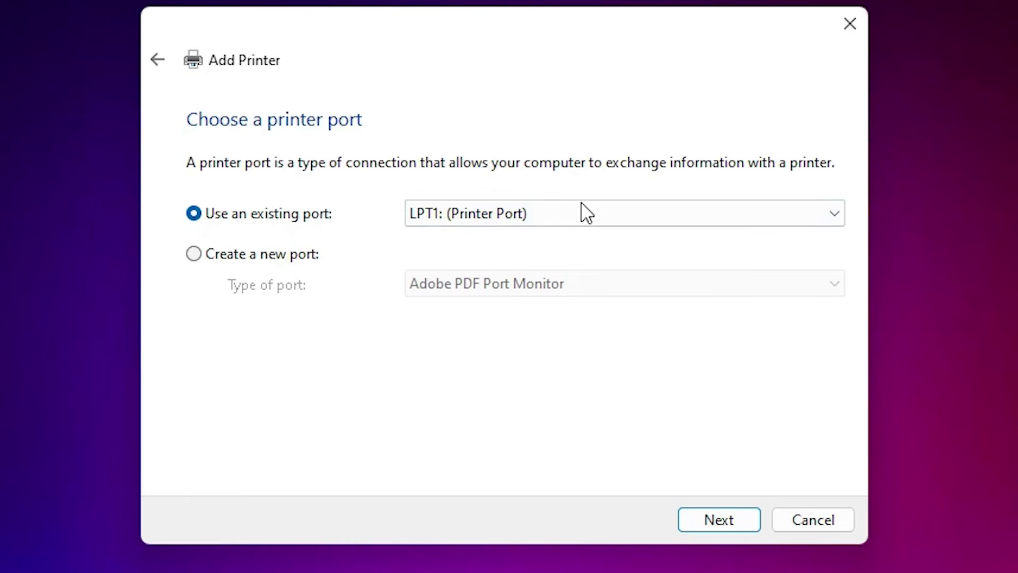
pyautogui.click(545, 214)
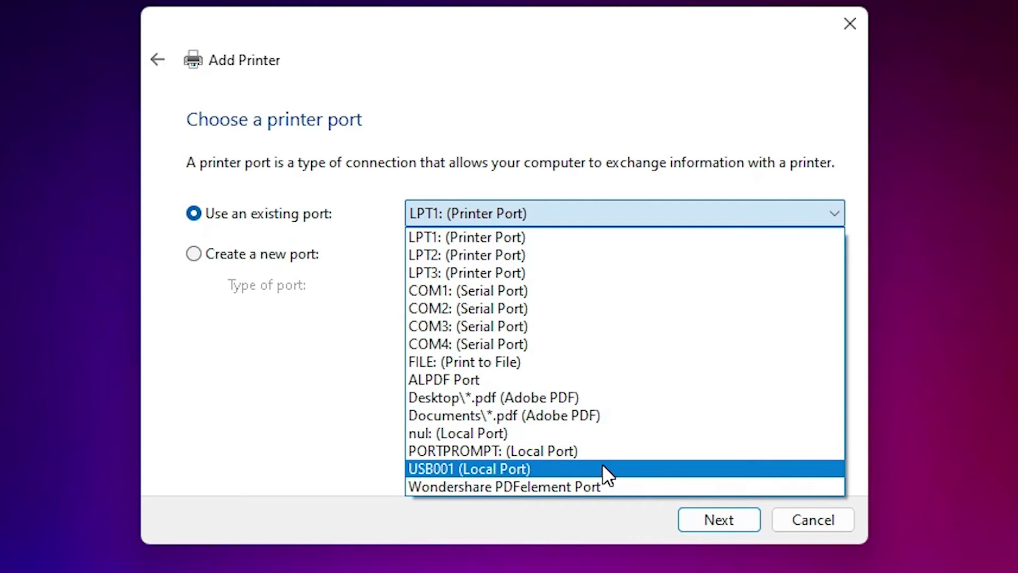
pyautogui.click(550, 468)
pyautogui.click(739, 518)
# Start installing the driver from disk and browse to the WINX64 folder inside the extracted L805 folder on the desktop.
pyautogui.click(782, 427)
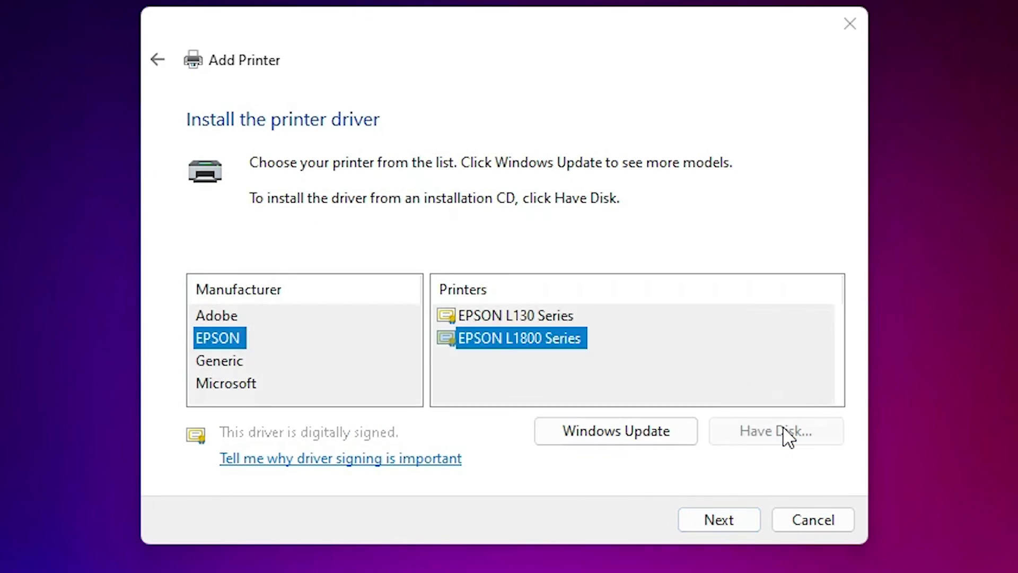
pyautogui.click(722, 402)
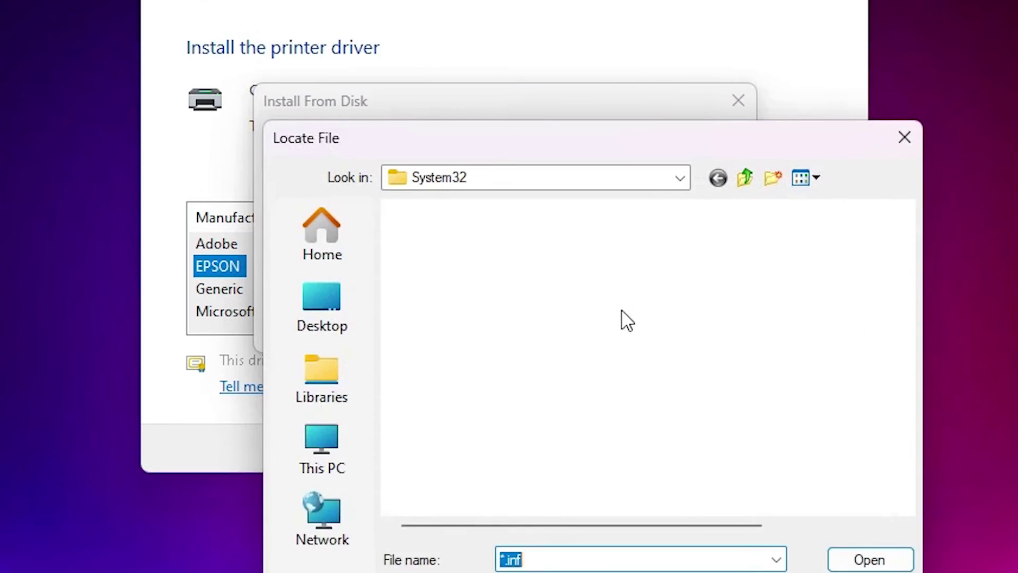
pyautogui.click(335, 347)
pyautogui.scroll(-5, 548, 405)
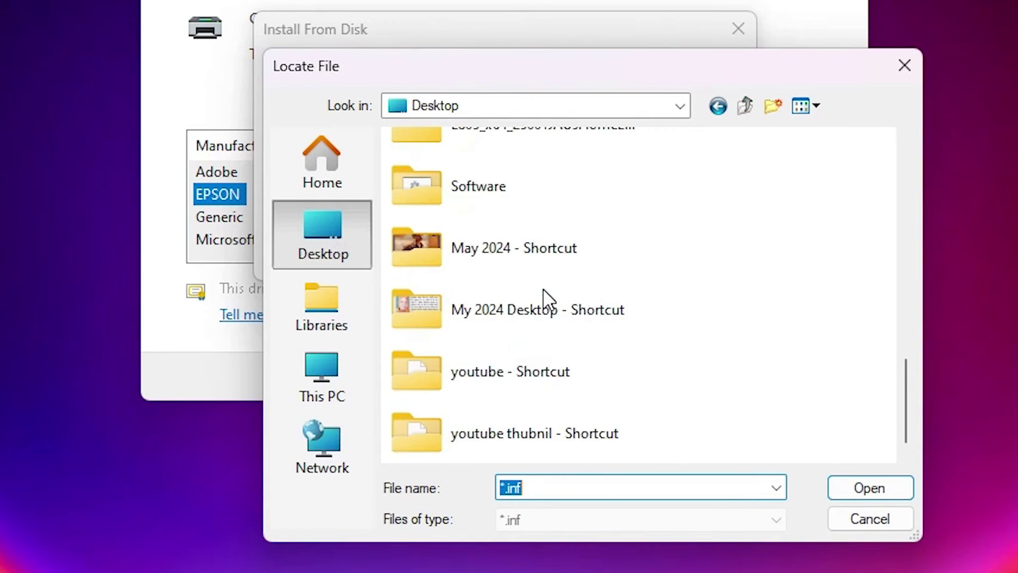
pyautogui.scroll(5, 544, 297)
pyautogui.scroll(-3, 541, 296)
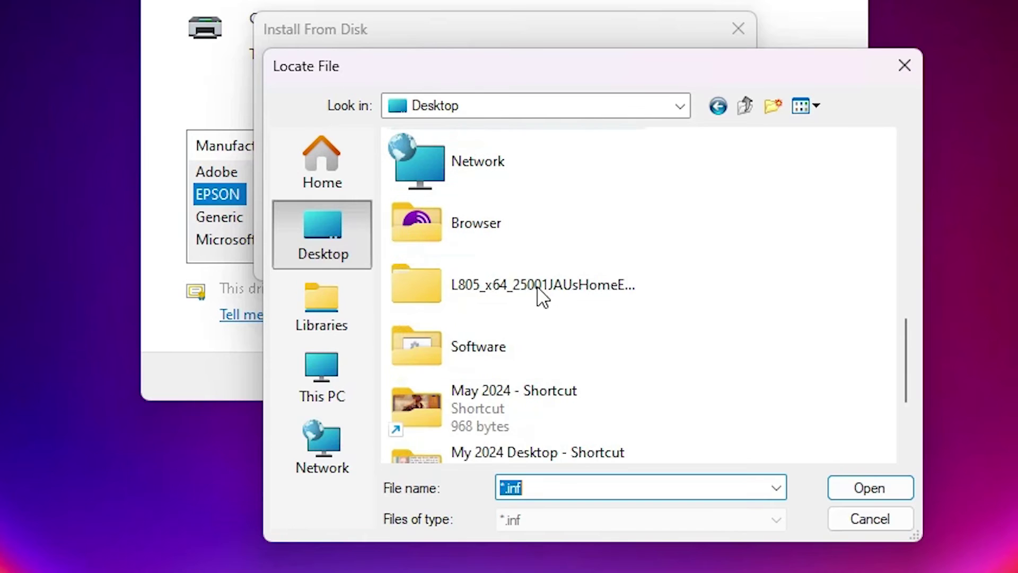
pyautogui.click(520, 280)
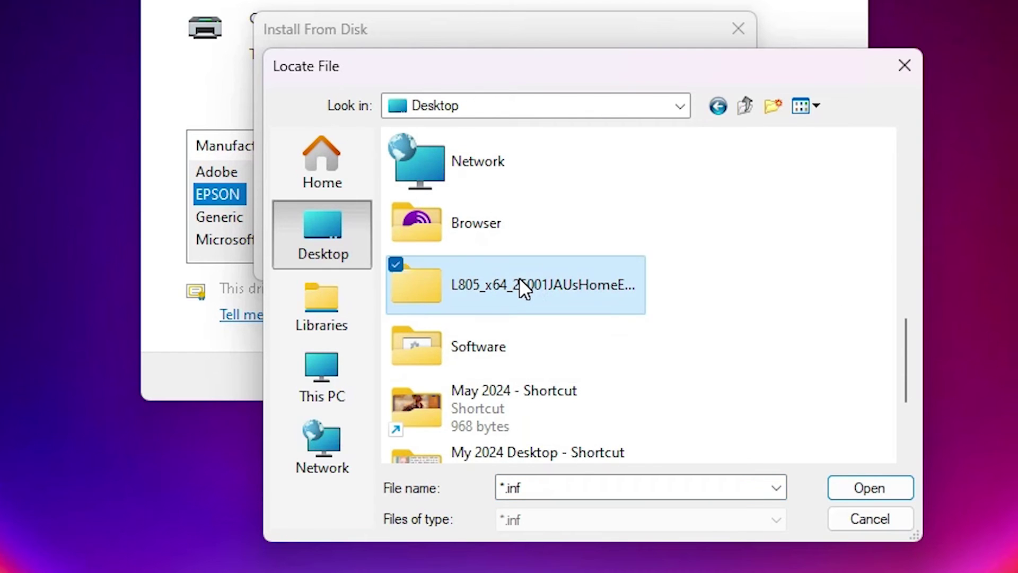
pyautogui.doubleClick(520, 278)
pyautogui.doubleClick(482, 179)
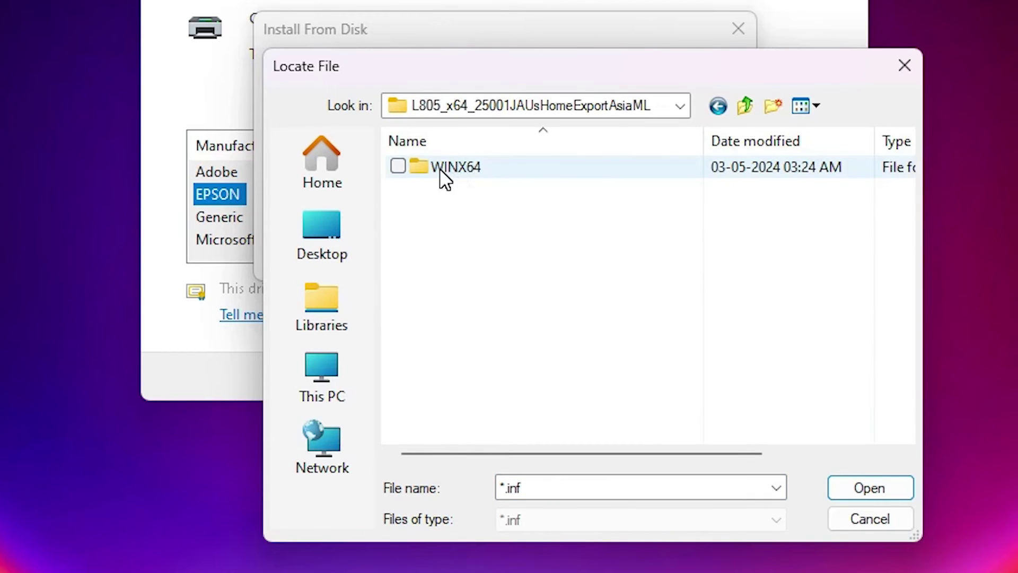
pyautogui.doubleClick(440, 167)
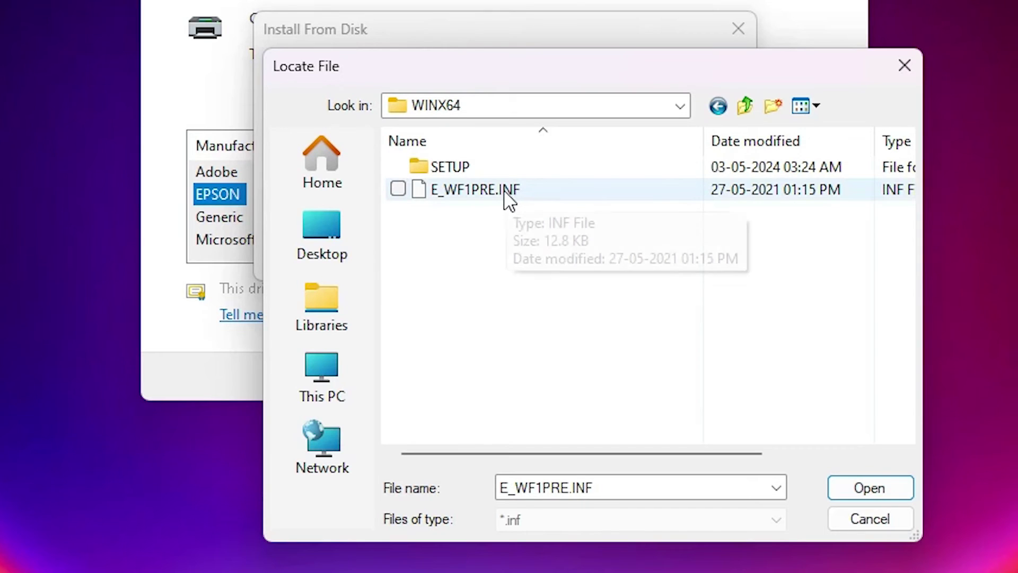
# Load E_WF1PRE.INF as the driver source and confirm the installation from disk.
pyautogui.click(482, 189)
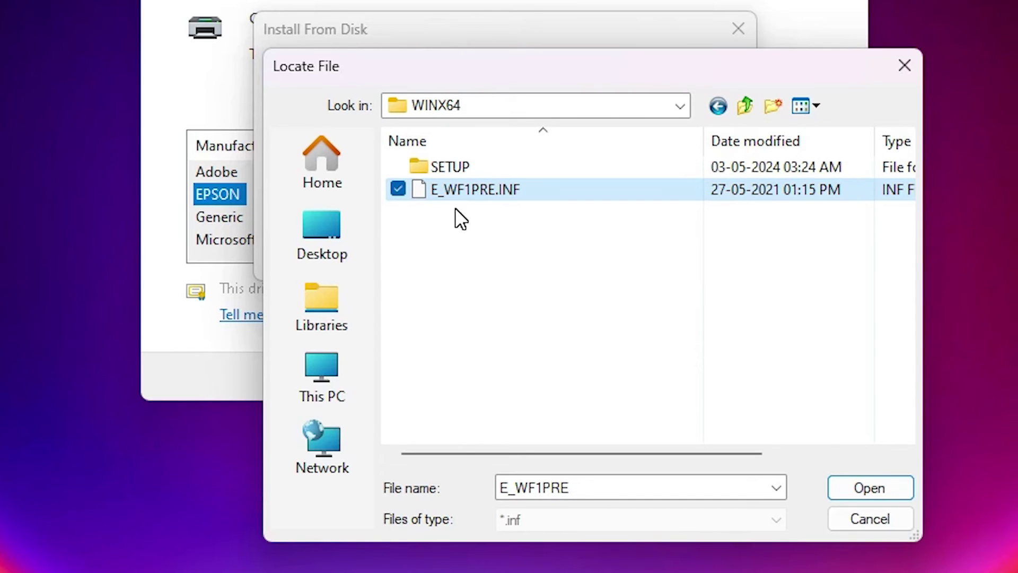
pyautogui.click(874, 483)
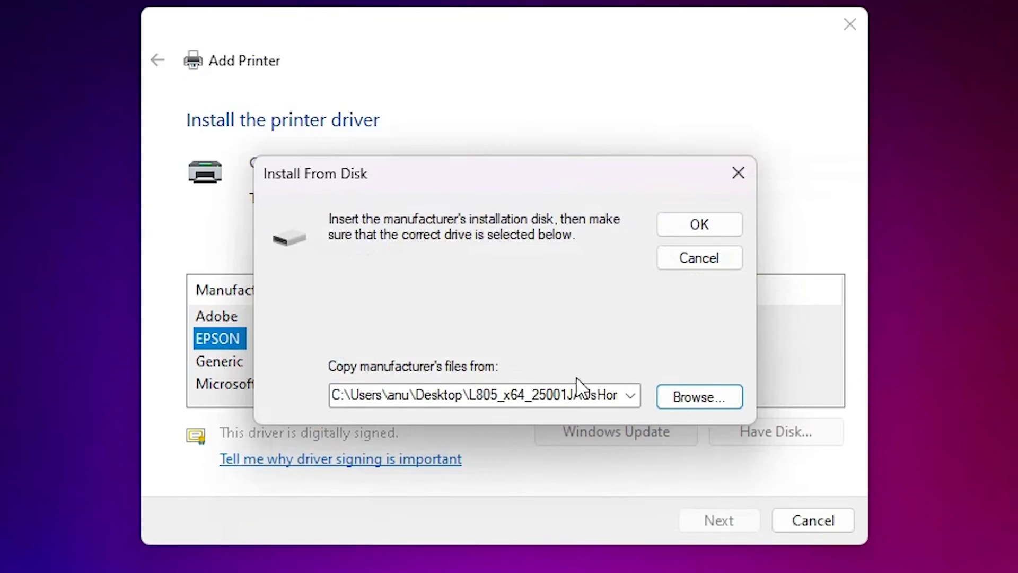
pyautogui.click(695, 230)
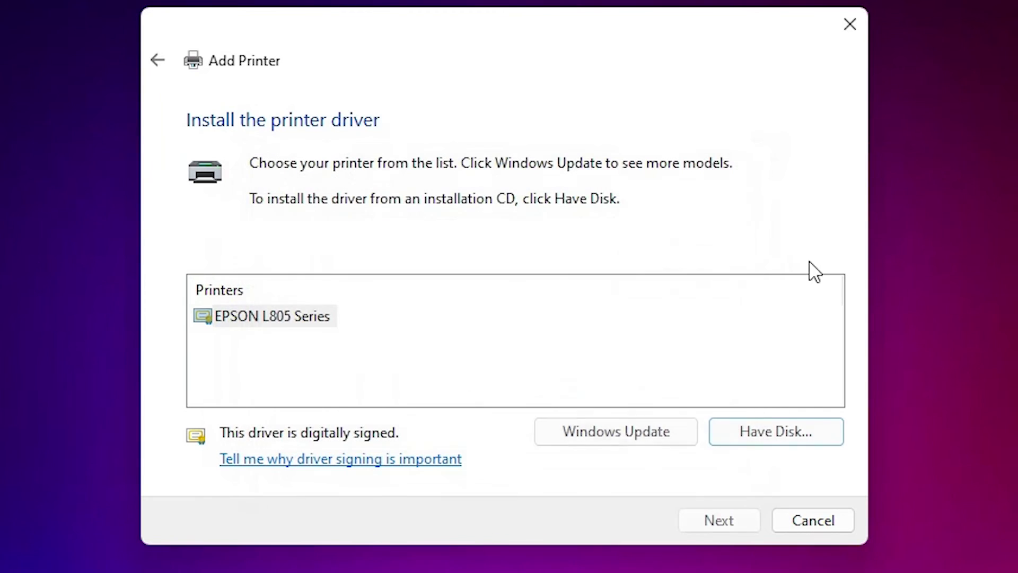
# Select the EPSON L805 Series driver and shorten the printer name to EPSON L805.
pyautogui.click(269, 325)
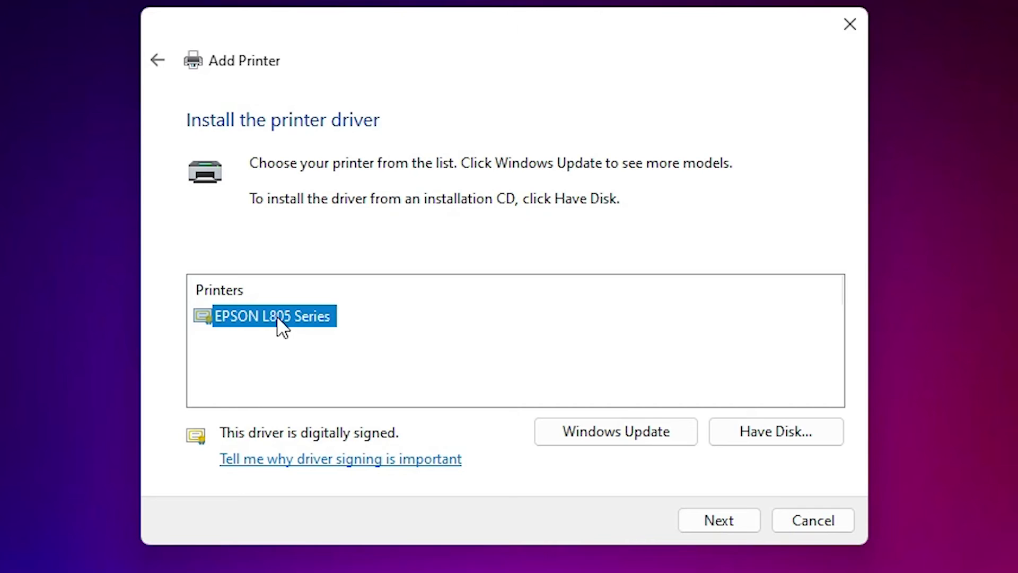
pyautogui.click(683, 524)
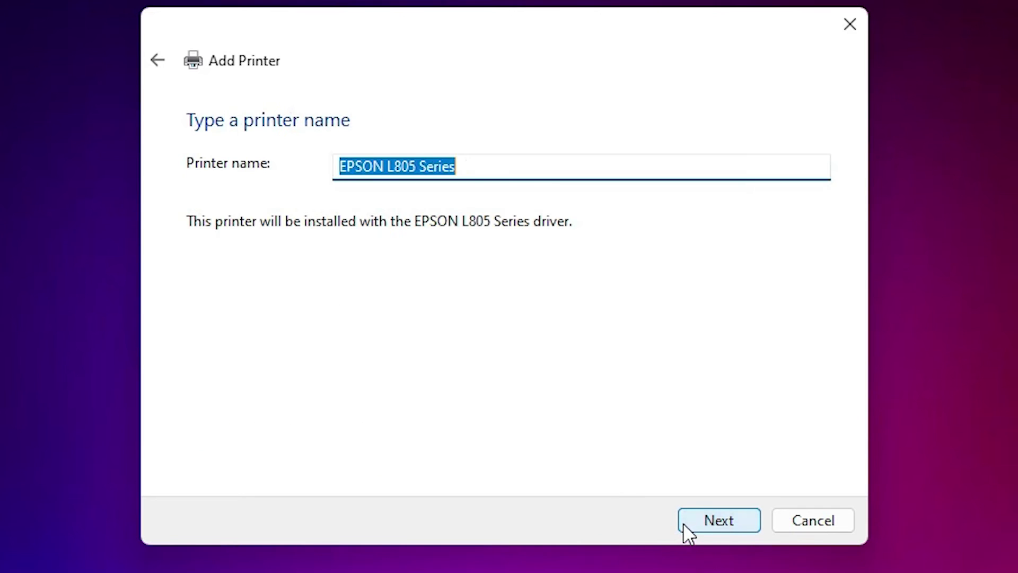
pyautogui.click(444, 166)
pyautogui.moveTo(423, 166); pyautogui.dragTo(521, 166)
pyautogui.press('BackSpace')
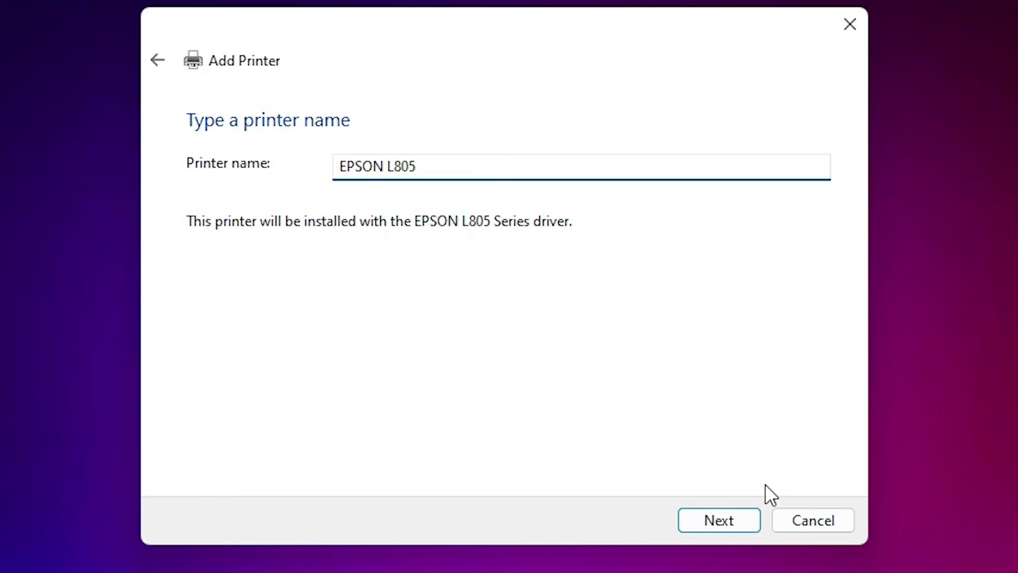
# Install the named printer without sharing it on the network and finish the Add Printer wizard.
pyautogui.click(739, 520)
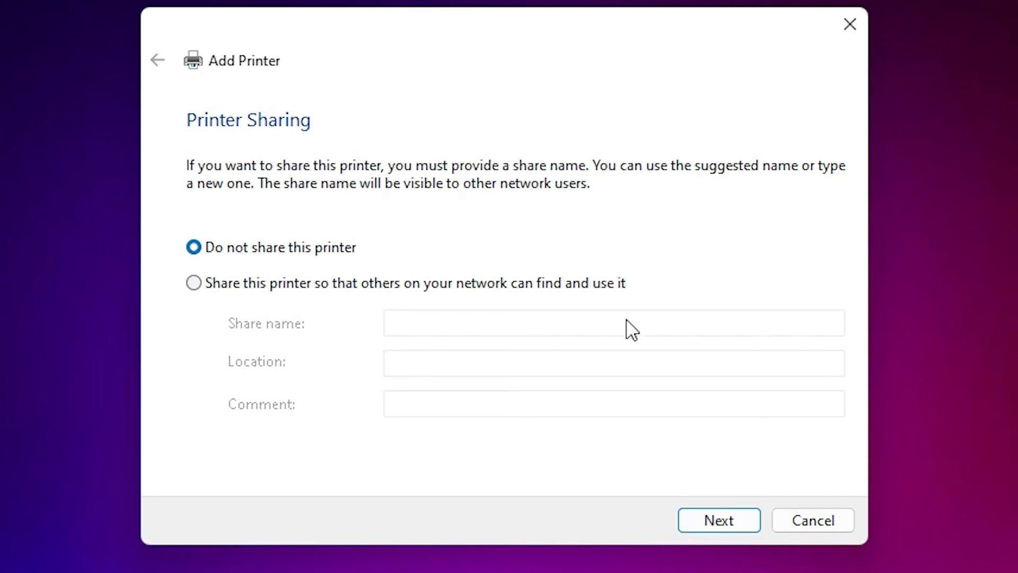
pyautogui.click(711, 525)
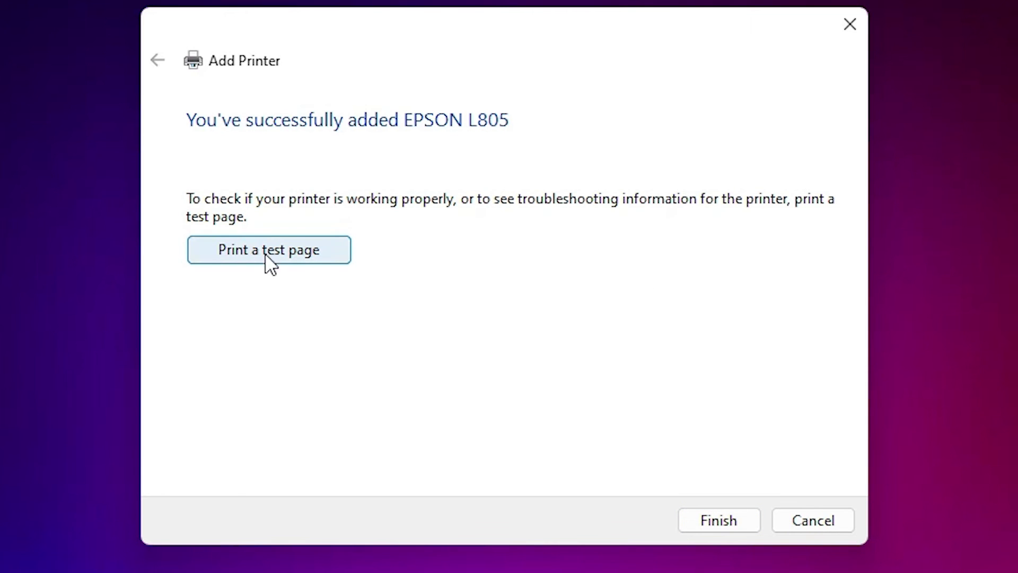
pyautogui.click(733, 517)
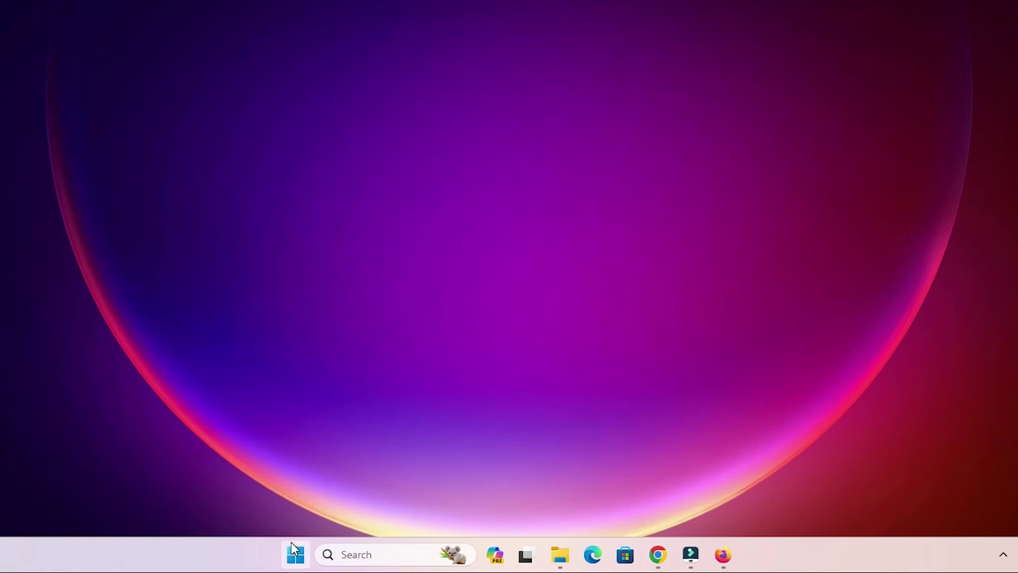
# Open the Printers & scanners settings to check the installed printers for the EPSON L805.
pyautogui.click(293, 551)
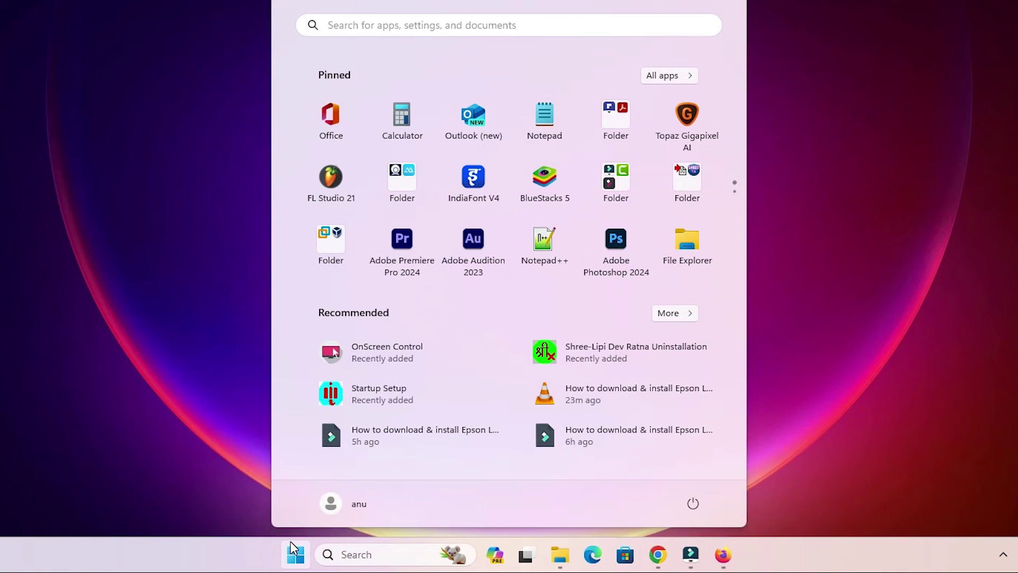
pyautogui.write('pr')
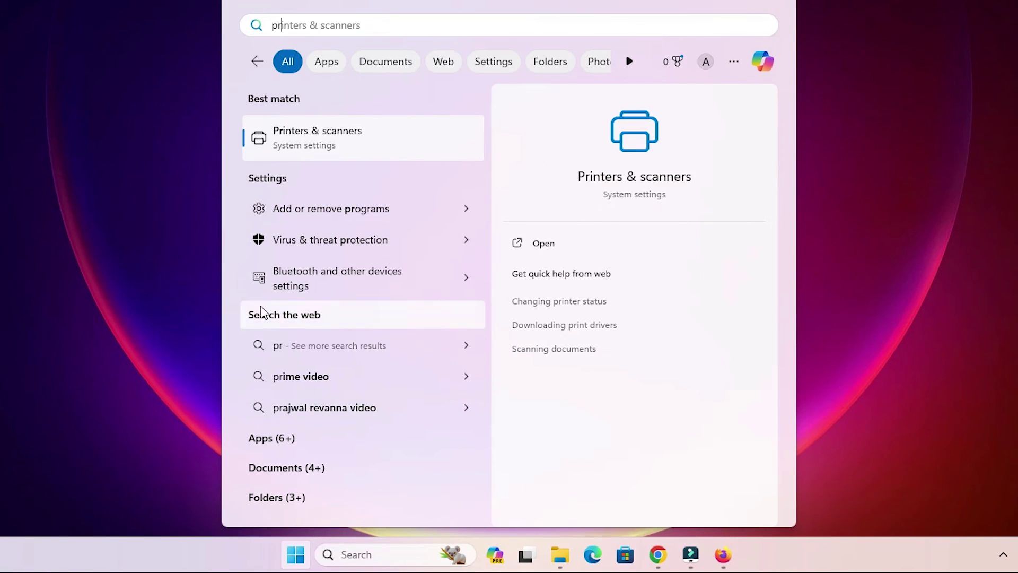
pyautogui.click(251, 135)
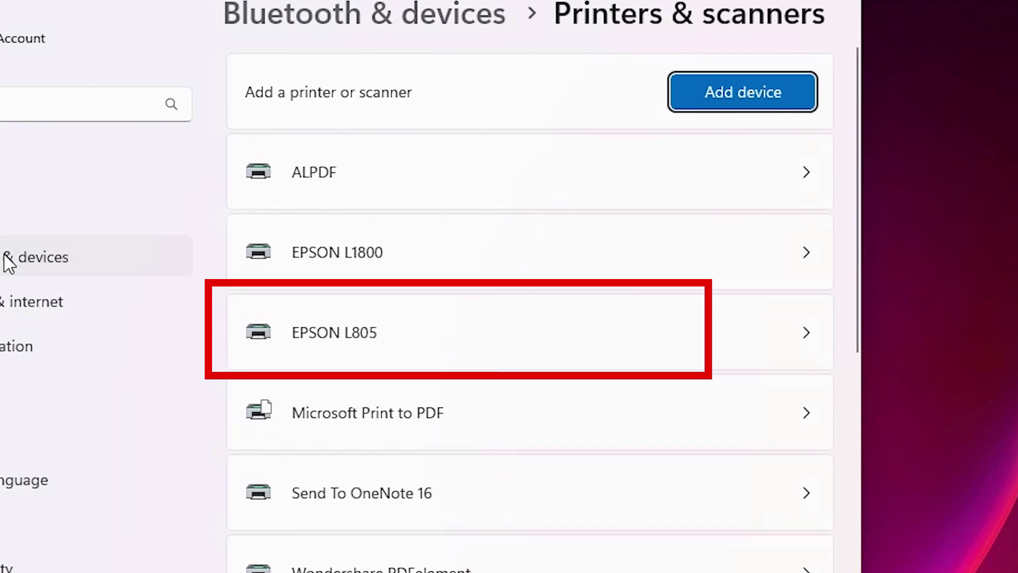